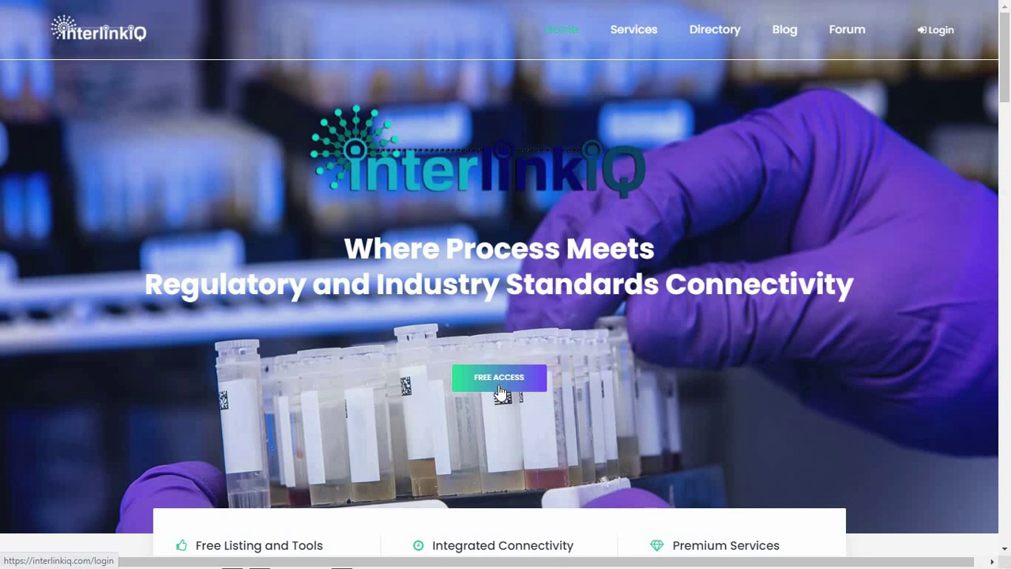
# Go to the Sign In page, look at the free account signup form, and come back
pyautogui.click(498, 387)
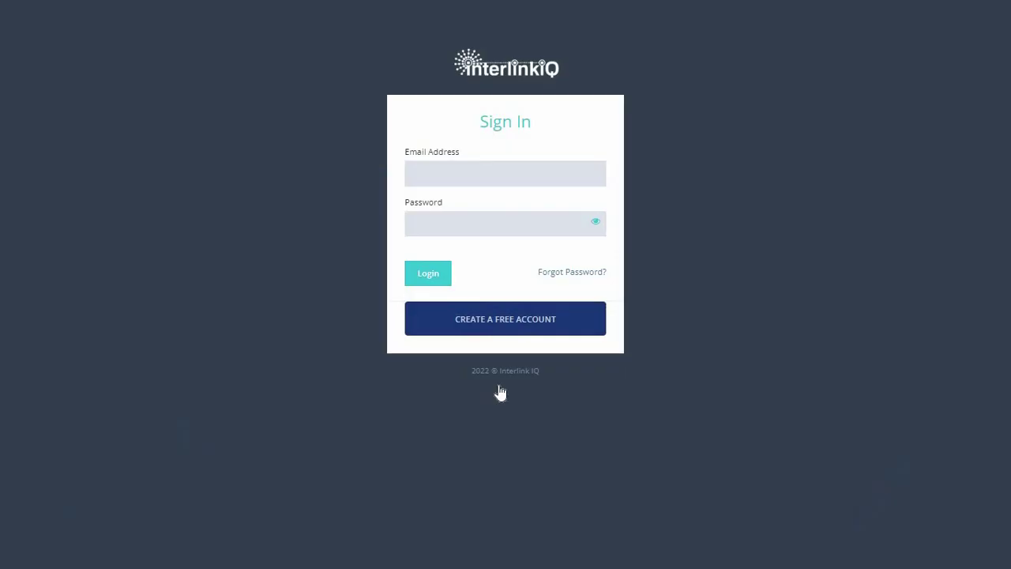
pyautogui.click(493, 320)
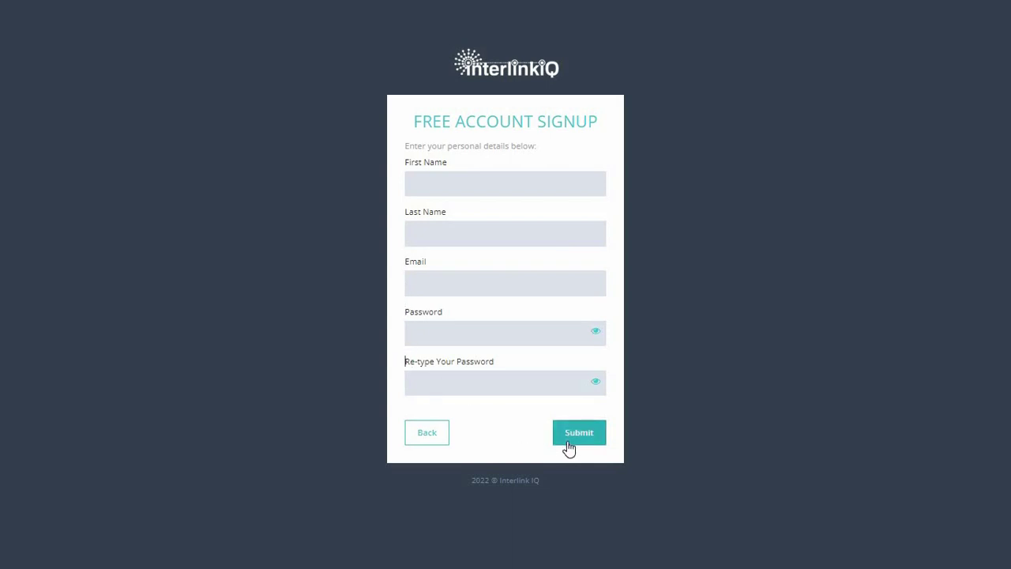
pyautogui.click(437, 442)
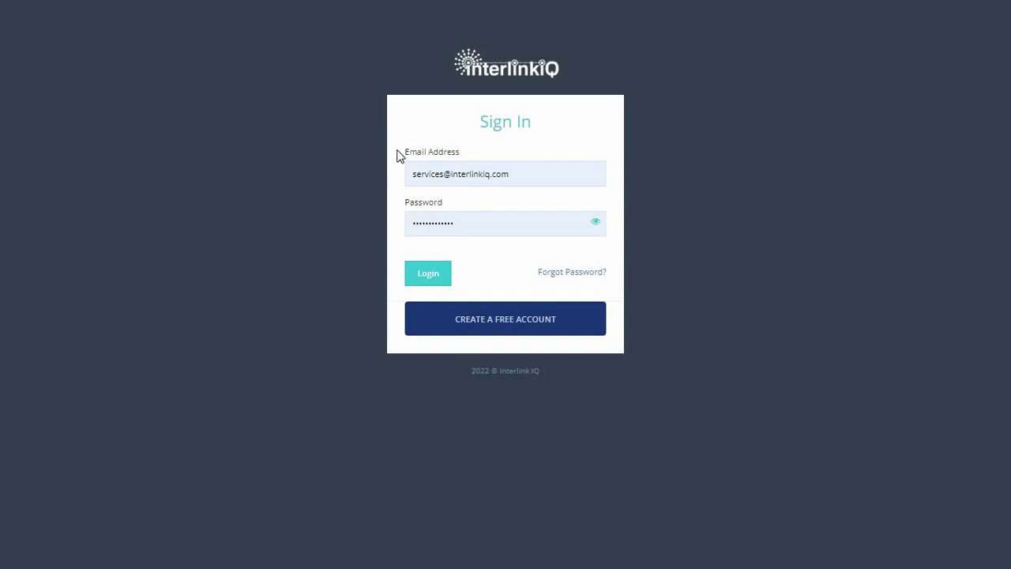
# Log in and open the Enterprise Information page, then view its Description section
pyautogui.click(413, 280)
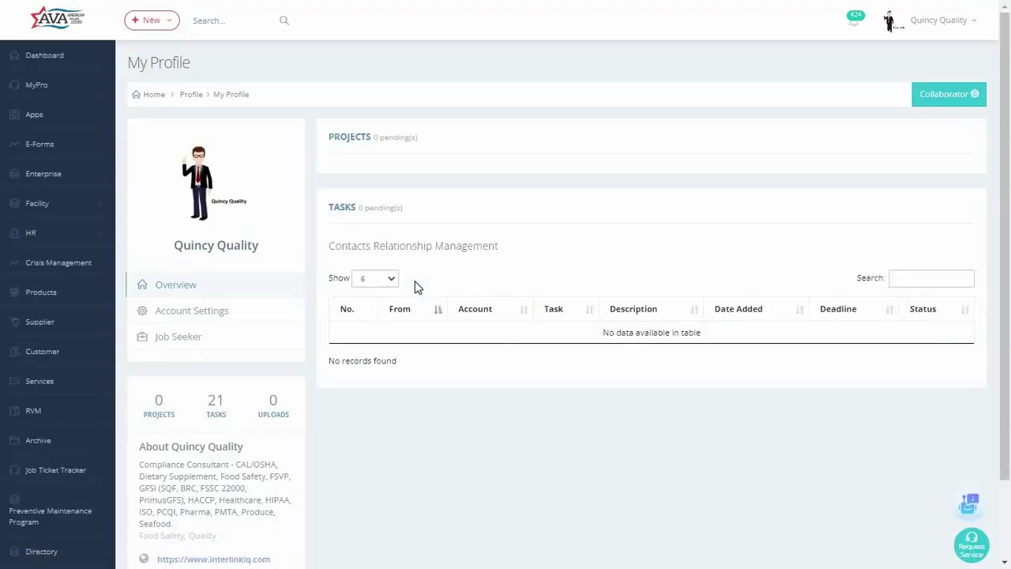
pyautogui.click(87, 180)
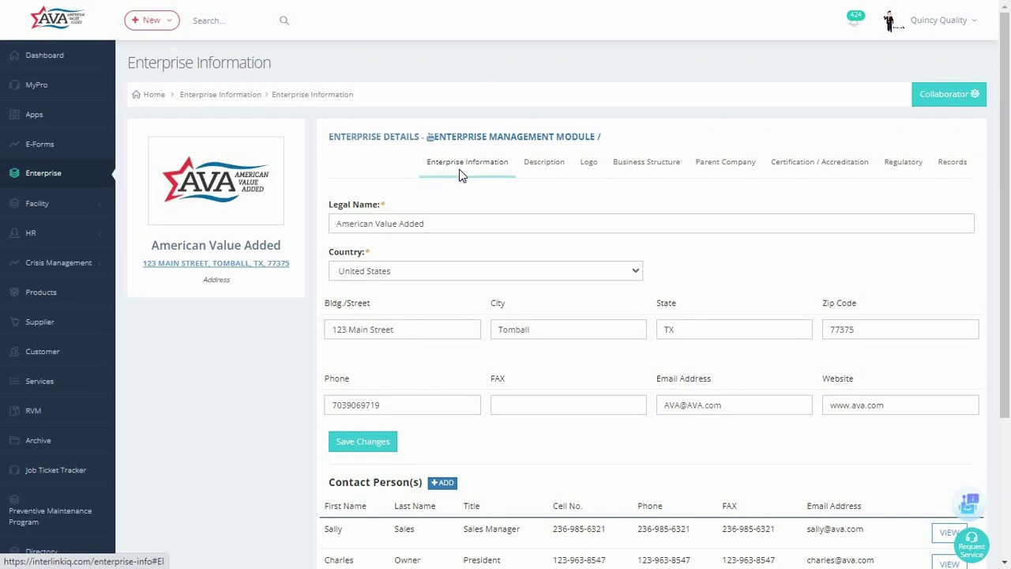
pyautogui.click(542, 174)
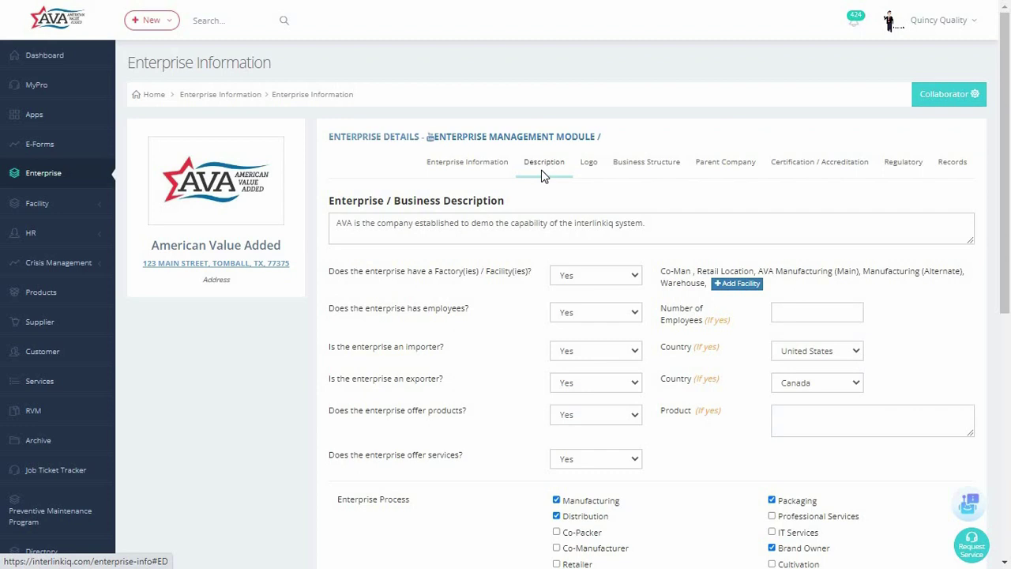
# View the Logo, Business Structure, Parent Company, Certification, Regulatory and Records sections, then return to Enterprise Information
pyautogui.click(593, 175)
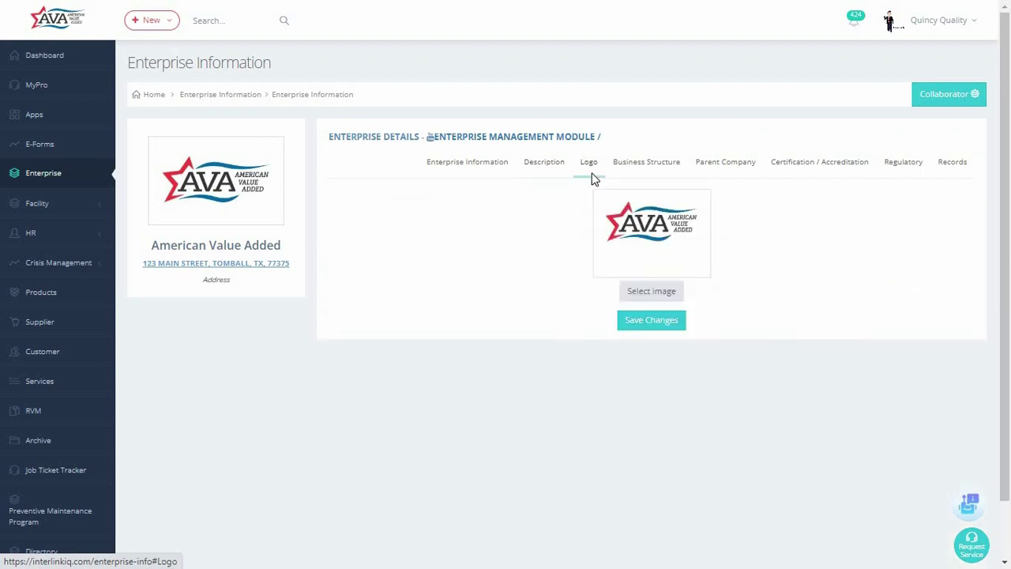
pyautogui.click(642, 177)
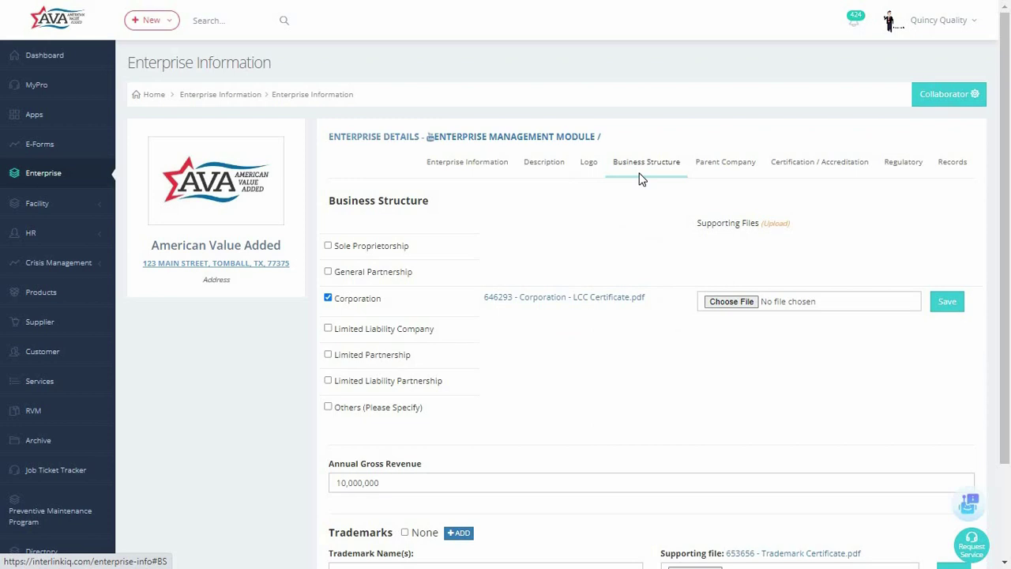
pyautogui.click(727, 179)
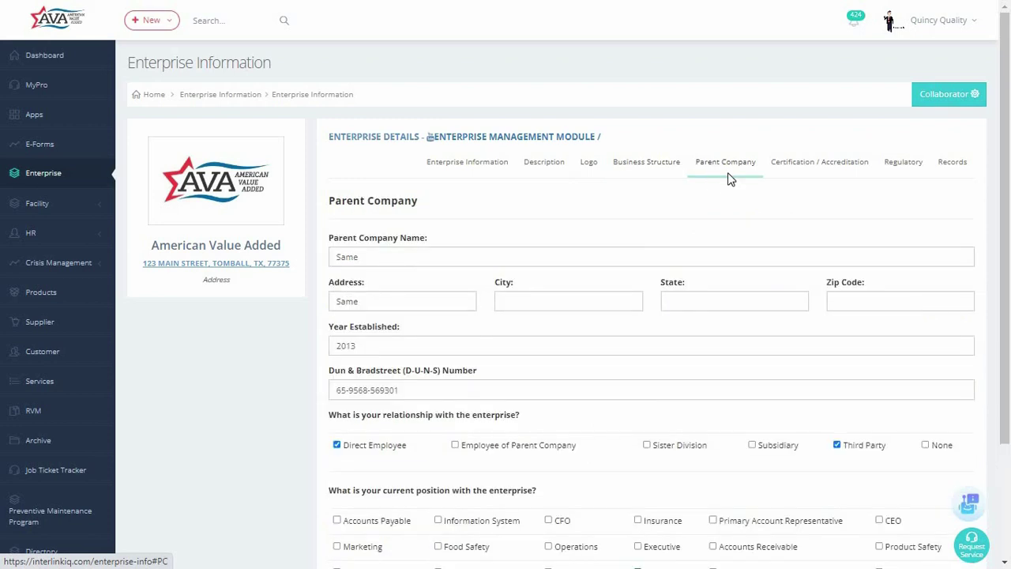
pyautogui.click(813, 178)
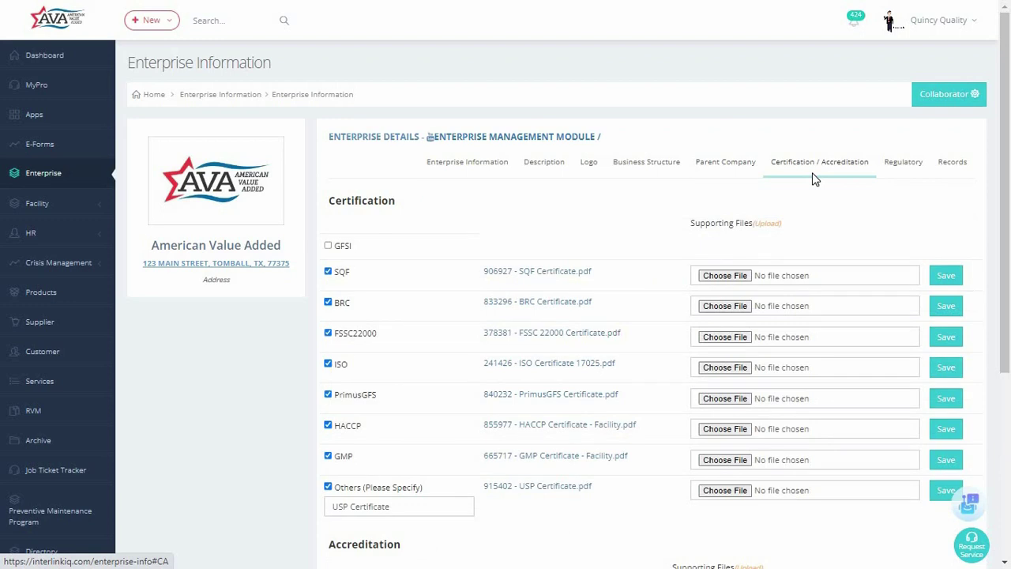
pyautogui.click(901, 177)
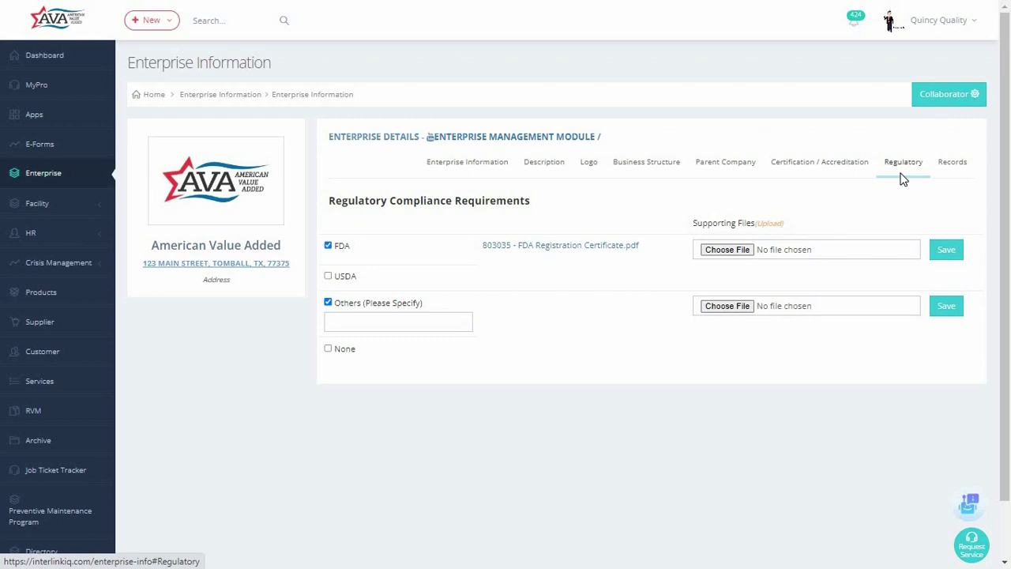
pyautogui.click(953, 178)
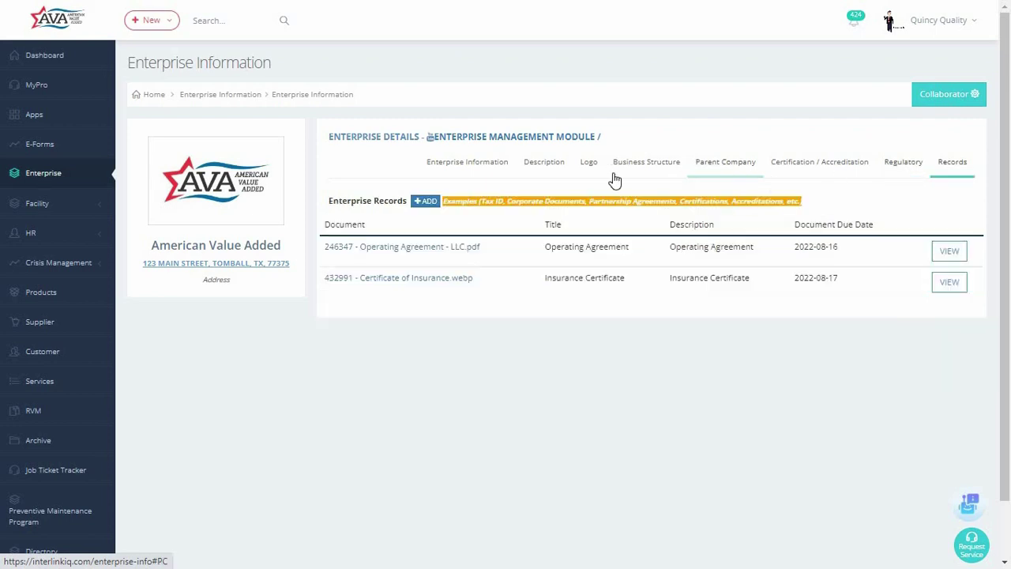
pyautogui.click(472, 176)
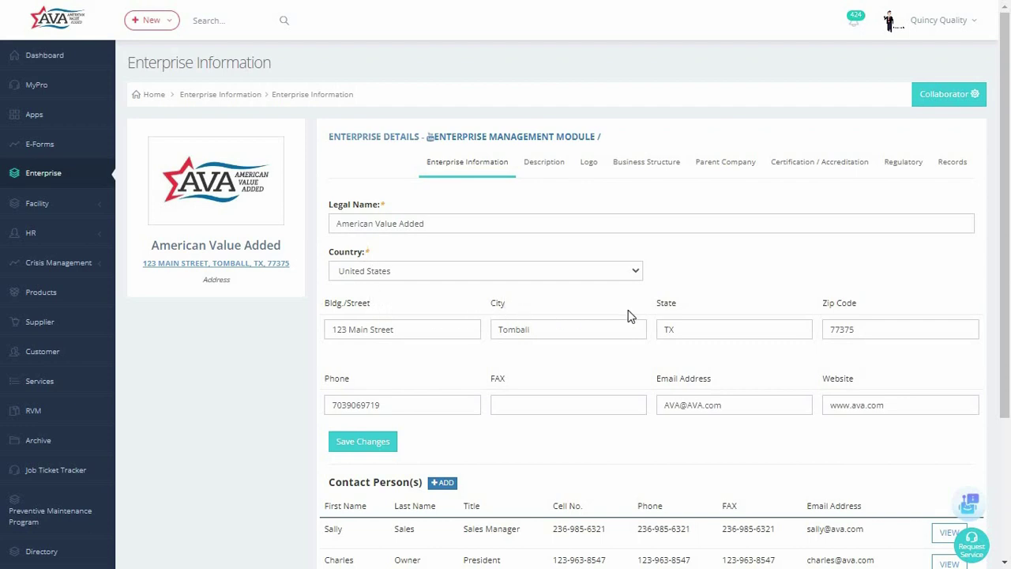
pyautogui.click(692, 304)
pyautogui.click(363, 382)
pyautogui.click(500, 379)
pyautogui.scroll(-2, 317, 519)
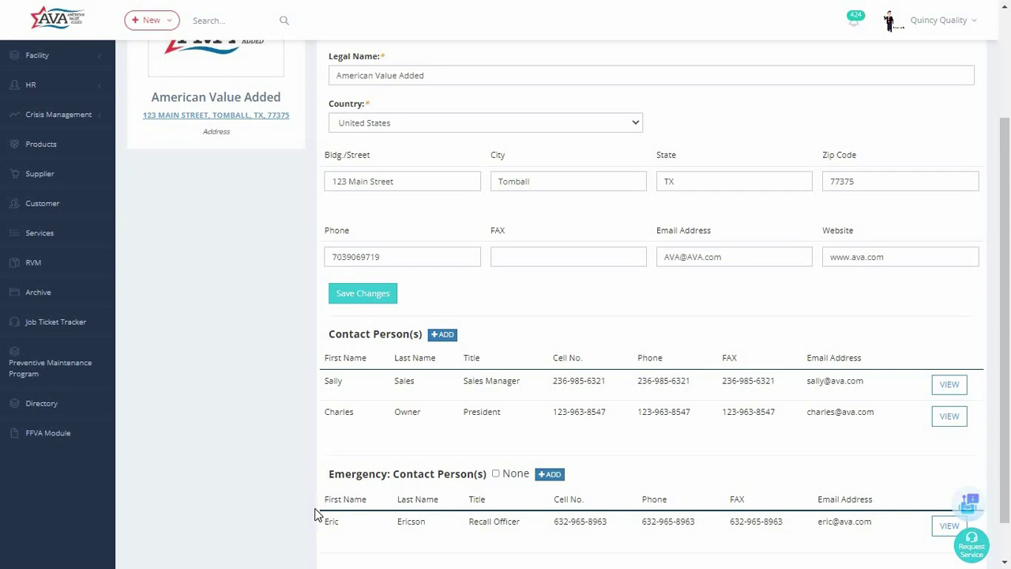
pyautogui.scroll(2, 314, 513)
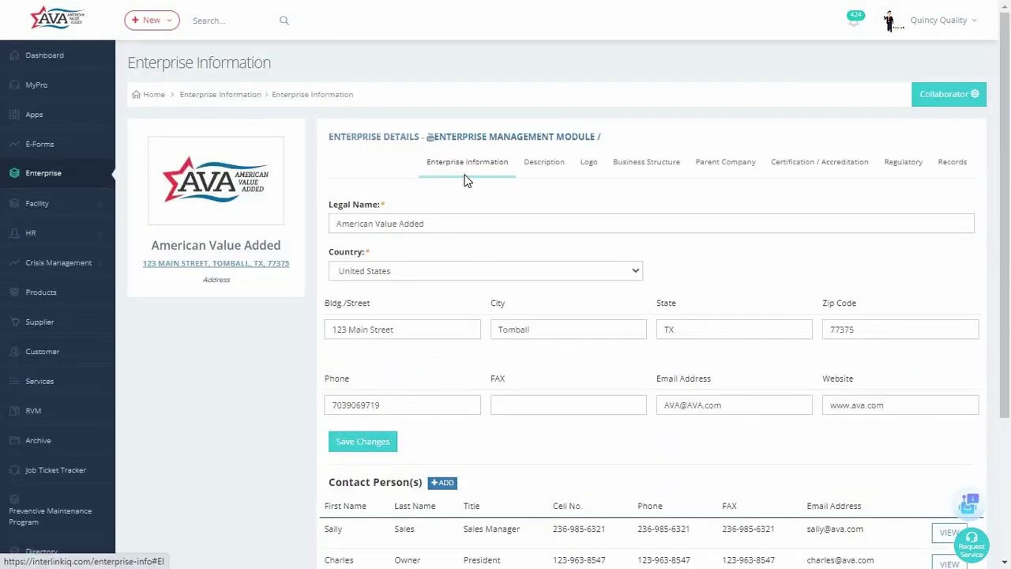
# Show the Description section and make the business description box slightly shorter
pyautogui.click(536, 177)
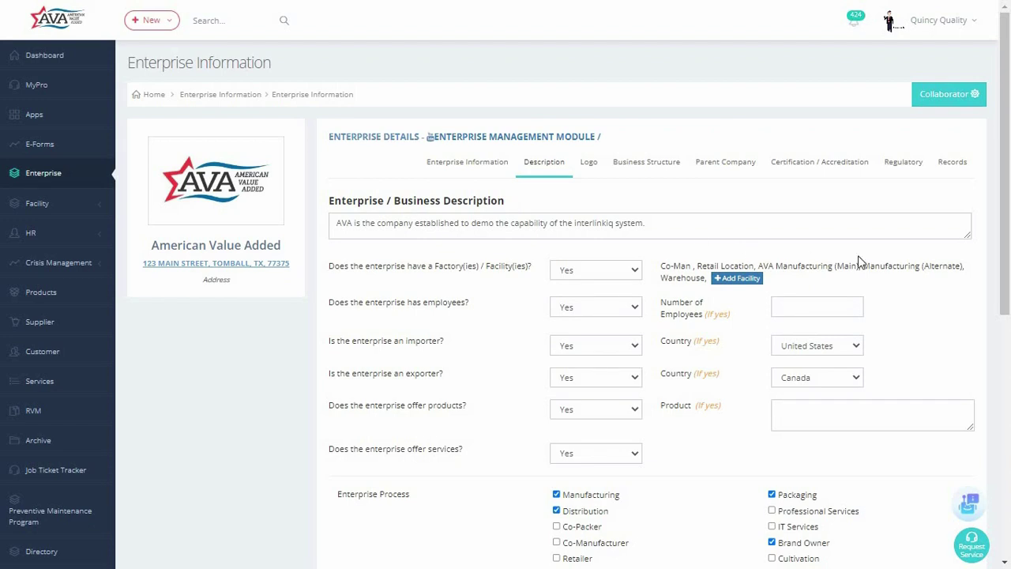
pyautogui.moveTo(965, 235)
pyautogui.mouseDown()
pyautogui.moveTo(970, 269)
pyautogui.moveTo(969, 232)
pyautogui.mouseUp()
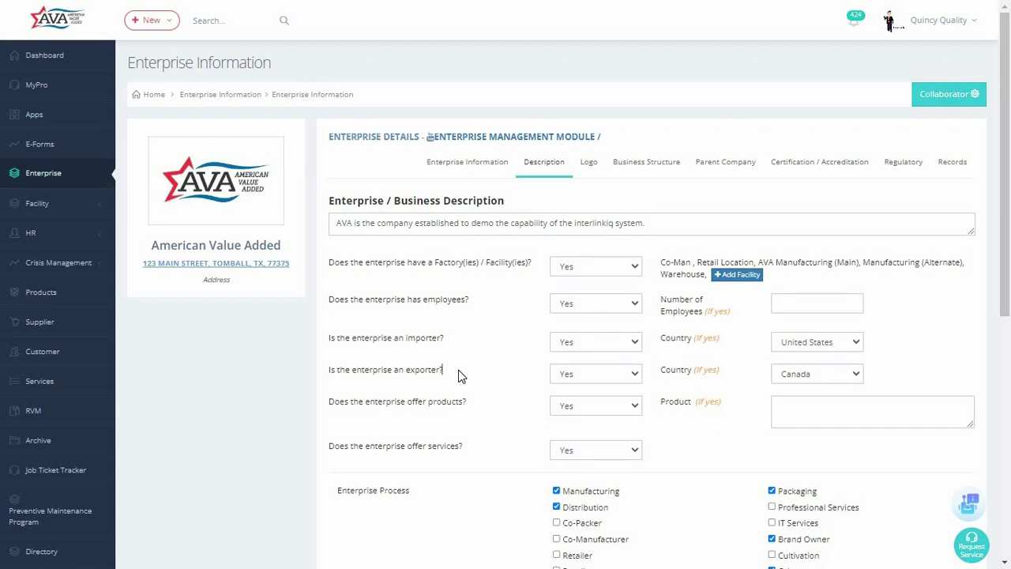
pyautogui.click(479, 449)
# Review the Enterprise Process and Categories choices, then show the current AVA logo
pyautogui.scroll(-3, 333, 502)
pyautogui.scroll(-1, 332, 501)
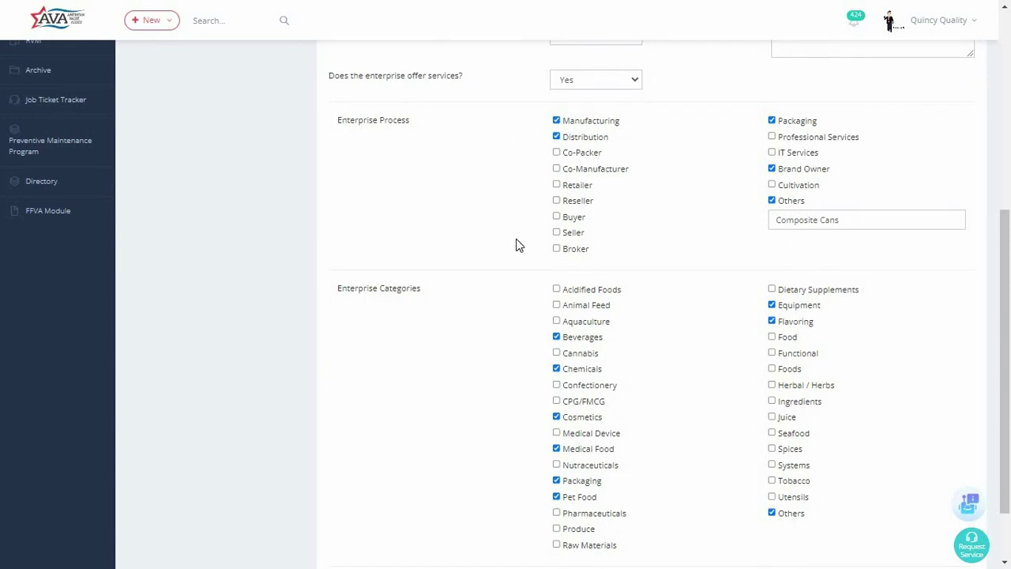
pyautogui.click(433, 298)
pyautogui.scroll(5, 773, 515)
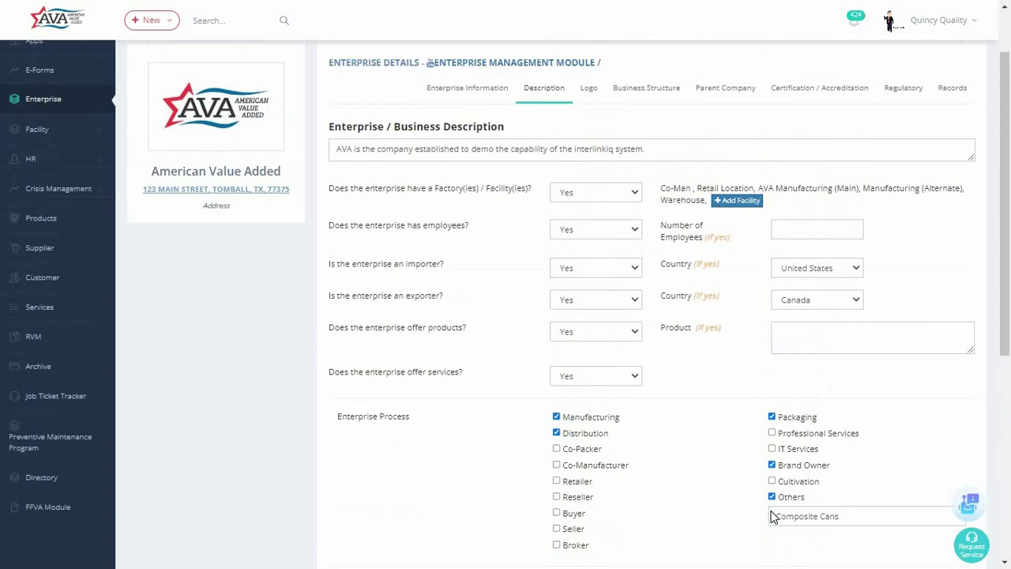
pyautogui.click(589, 170)
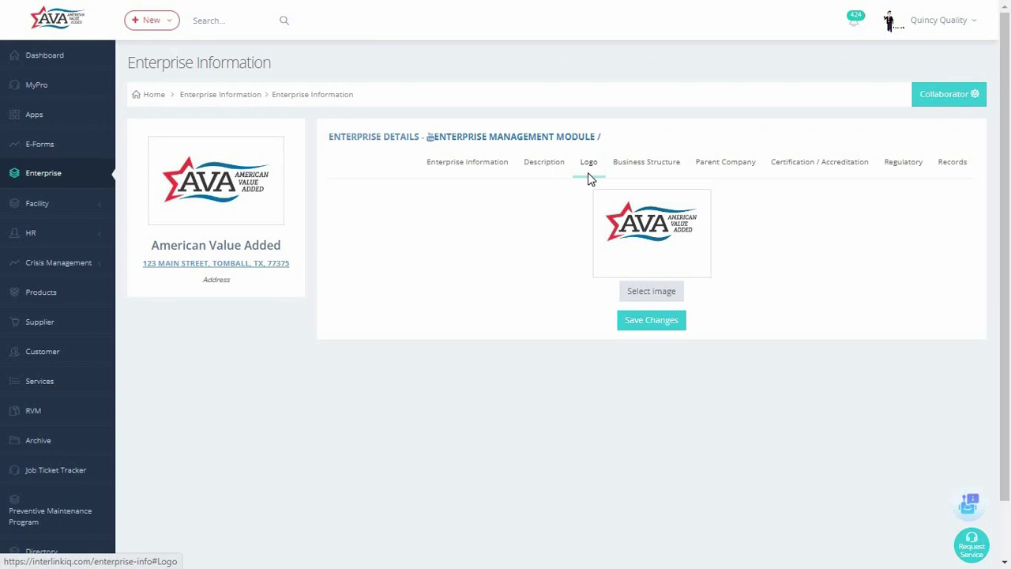
# Show Business Structure and review its revenue, trademark AVA and tradename entries
pyautogui.click(646, 174)
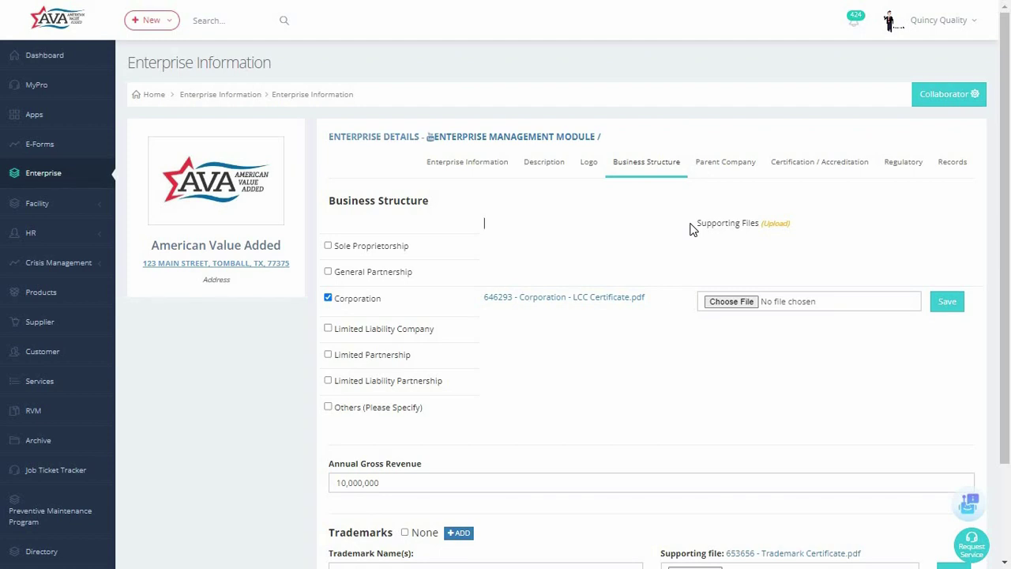
pyautogui.scroll(-3, 691, 228)
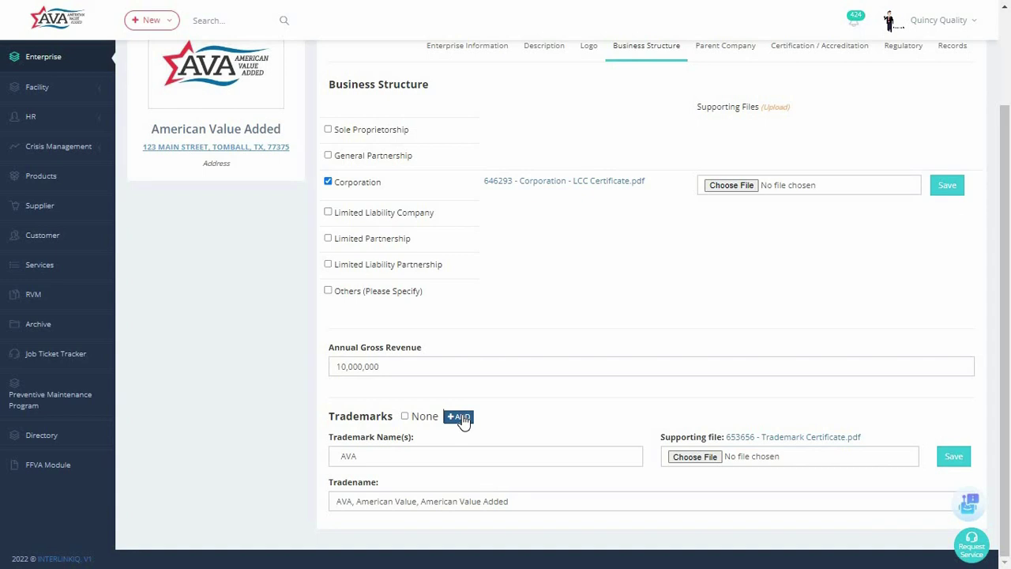
pyautogui.scroll(2, 461, 417)
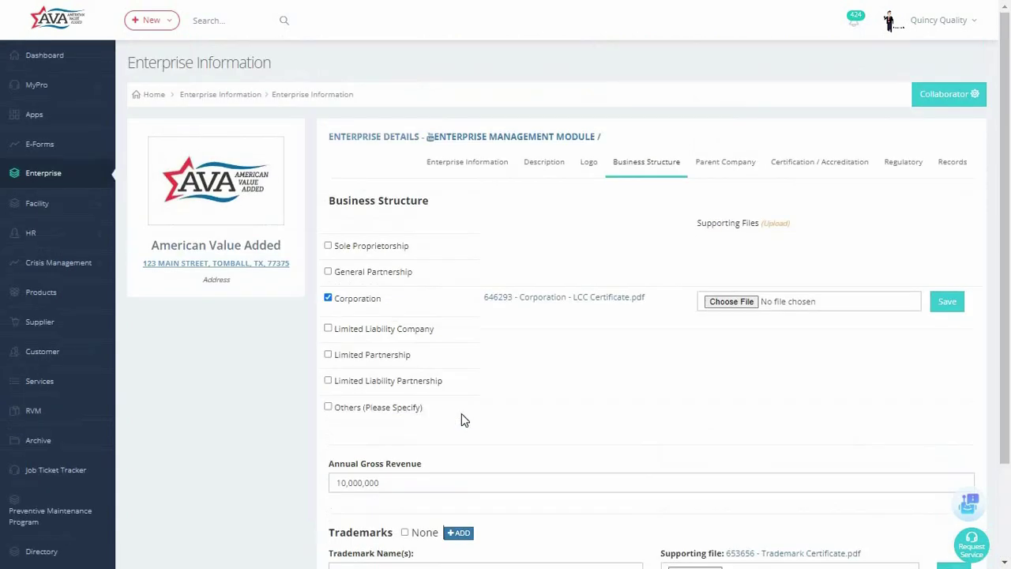
# Look through the Parent Company form, then view the attached SQF, BRC, ISO and other certificates
pyautogui.click(726, 166)
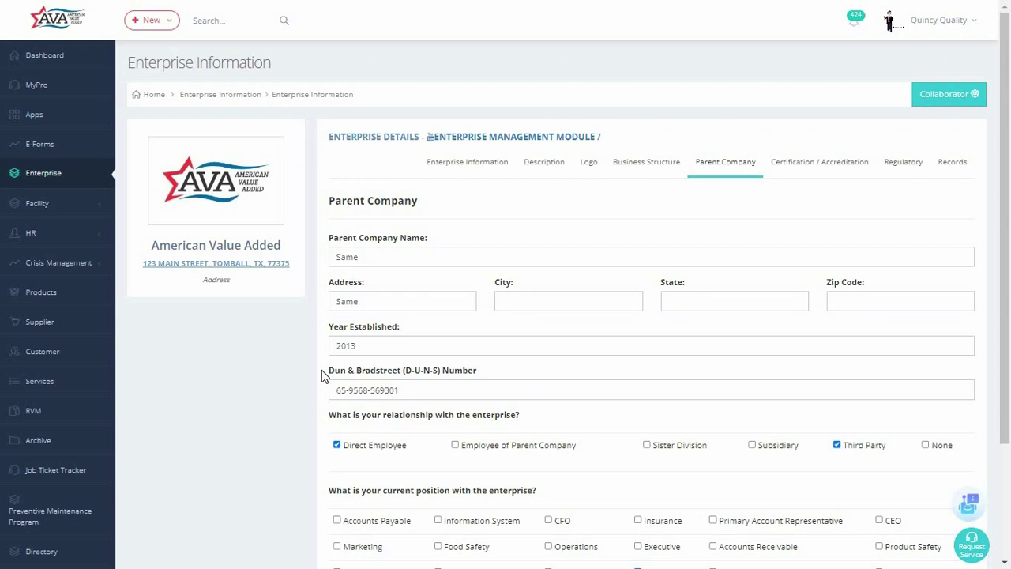
pyautogui.scroll(-1, 321, 369)
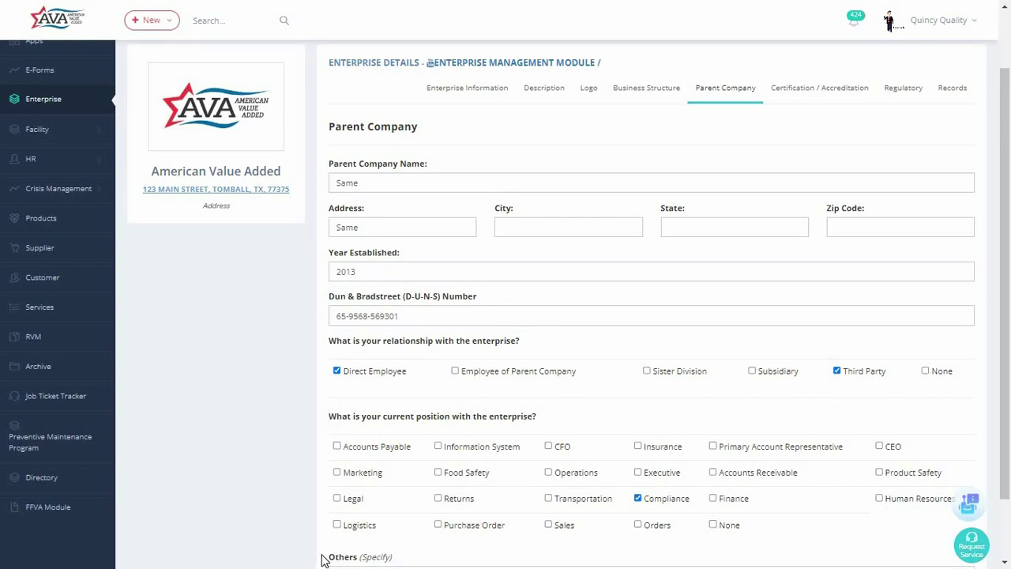
pyautogui.scroll(2, 324, 553)
pyautogui.click(820, 180)
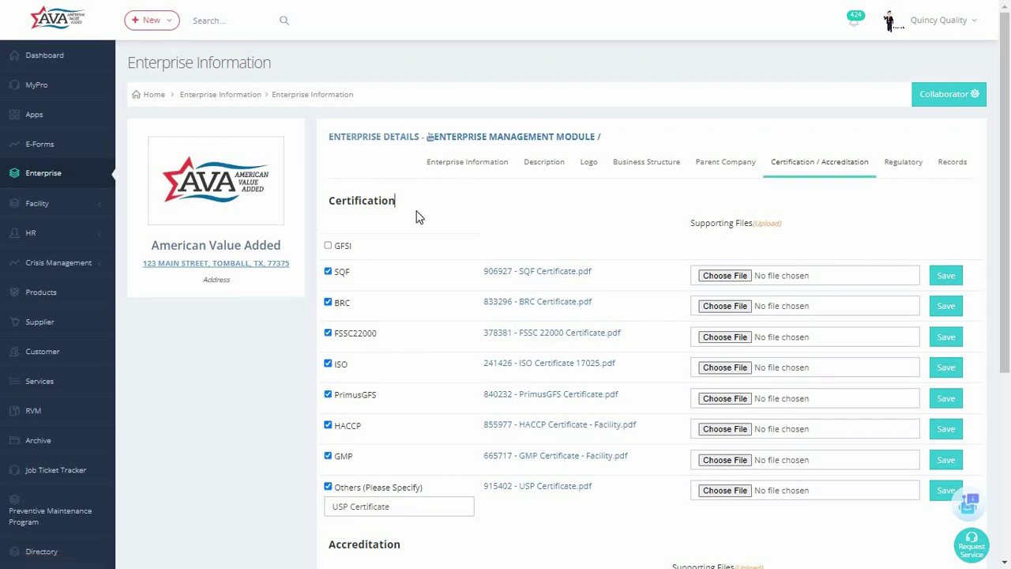
pyautogui.click(426, 548)
pyautogui.scroll(-2, 426, 548)
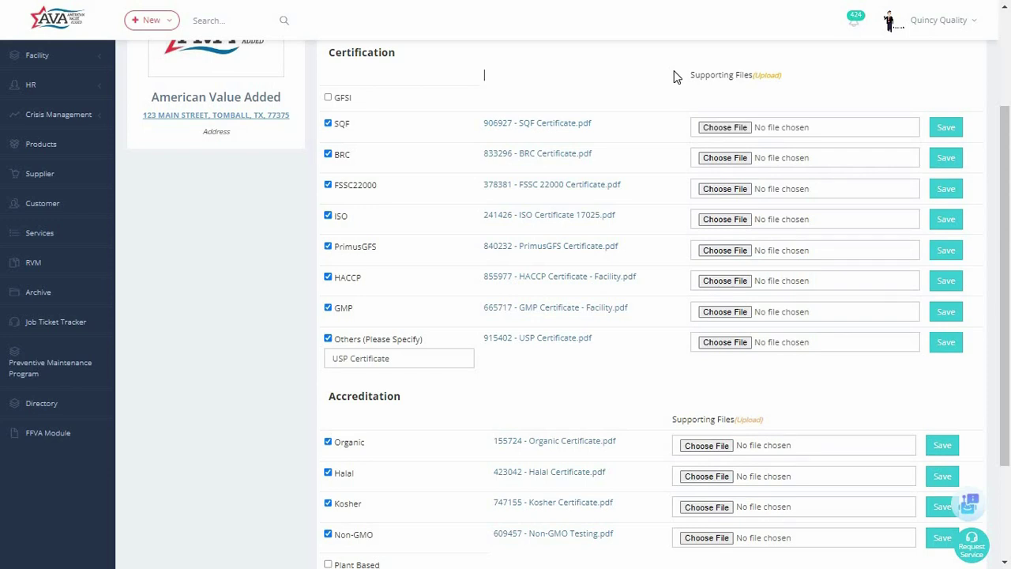
pyautogui.scroll(2, 674, 76)
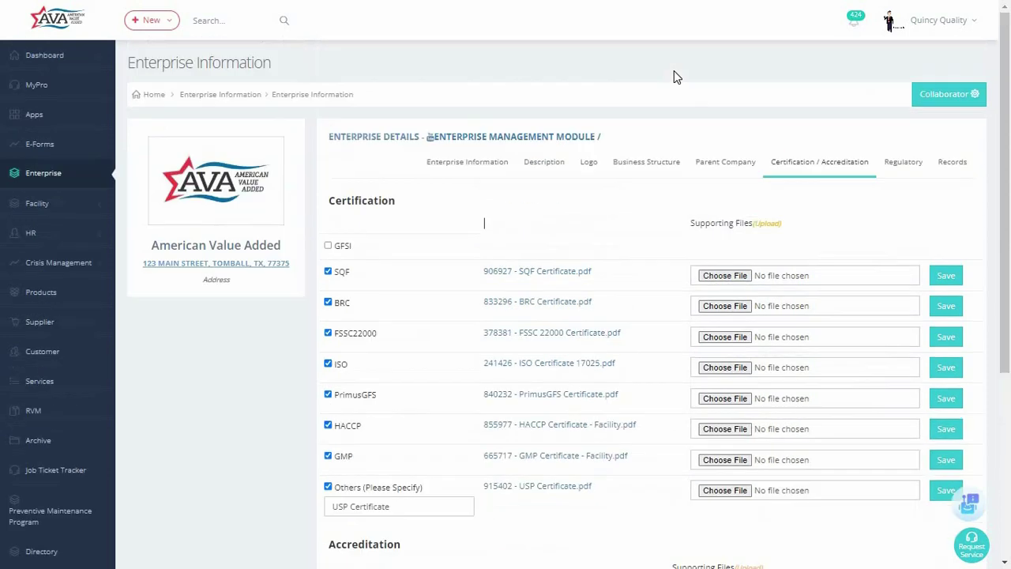
# Show the Regulatory section with the enterprise's compliance requirements
pyautogui.click(907, 168)
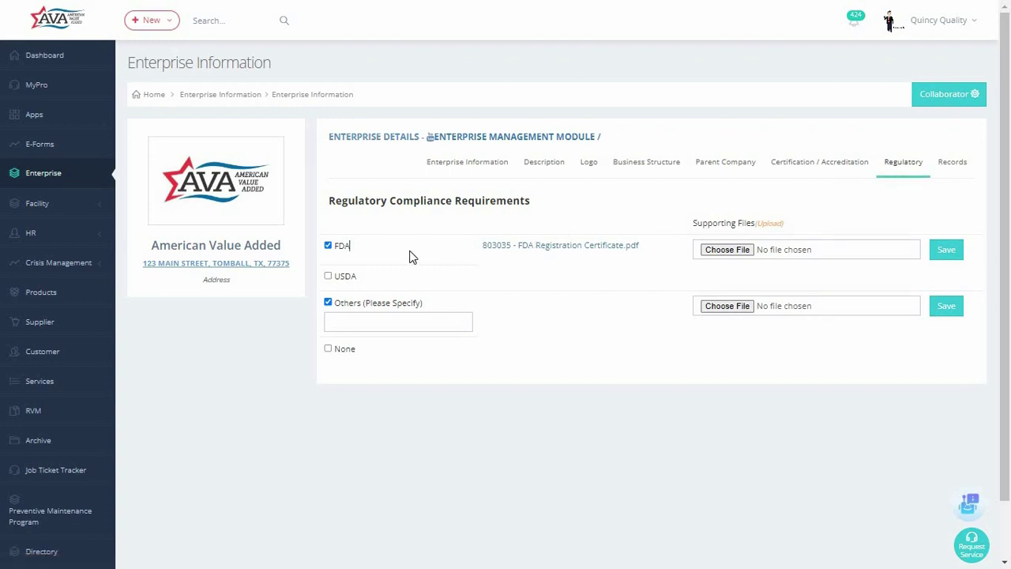
pyautogui.click(407, 281)
# List the Operating Agreement and Certificate of Insurance records
pyautogui.click(948, 167)
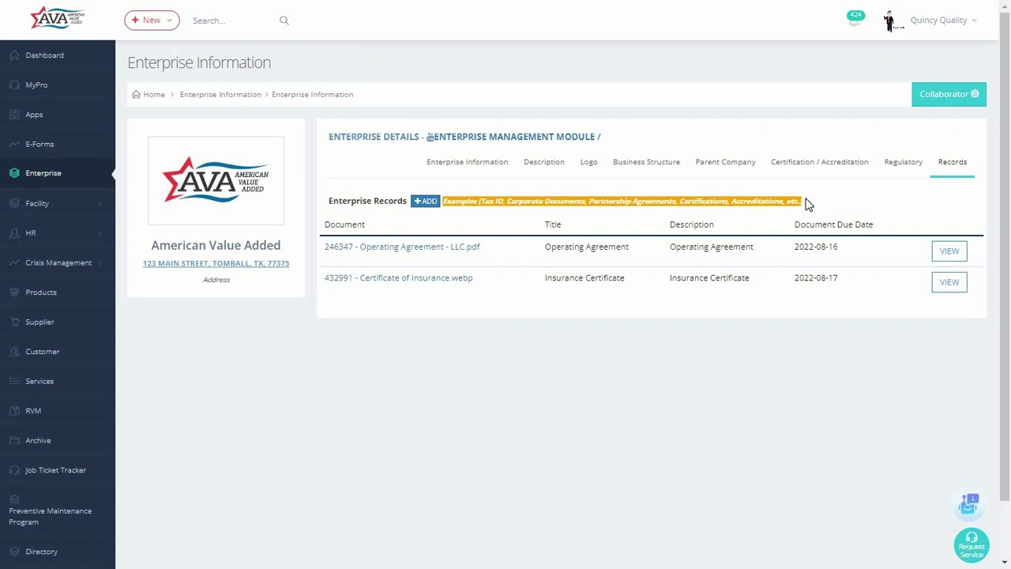
# Open the blank Add Enterprise Record form with +ADD
pyautogui.click(426, 202)
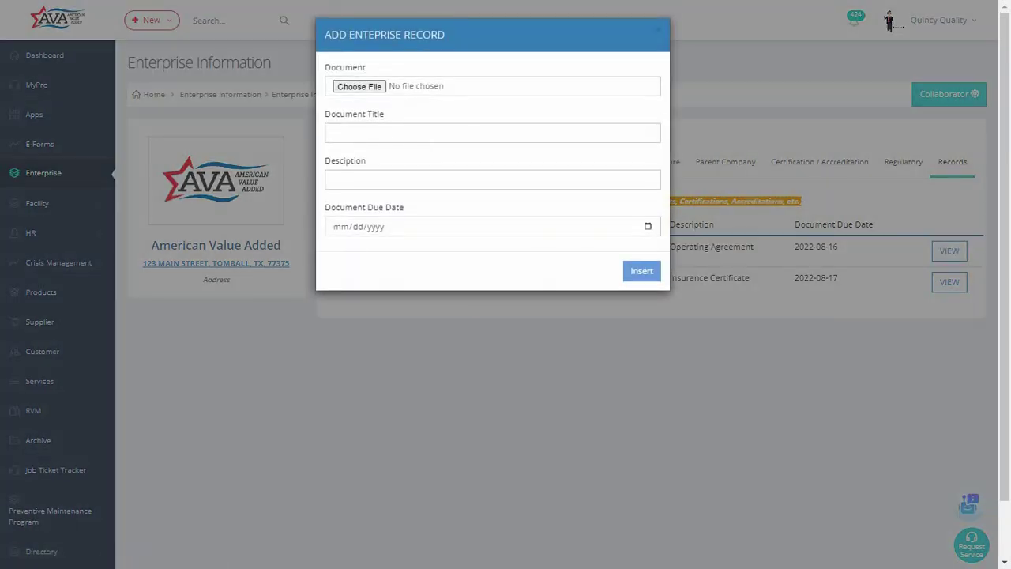